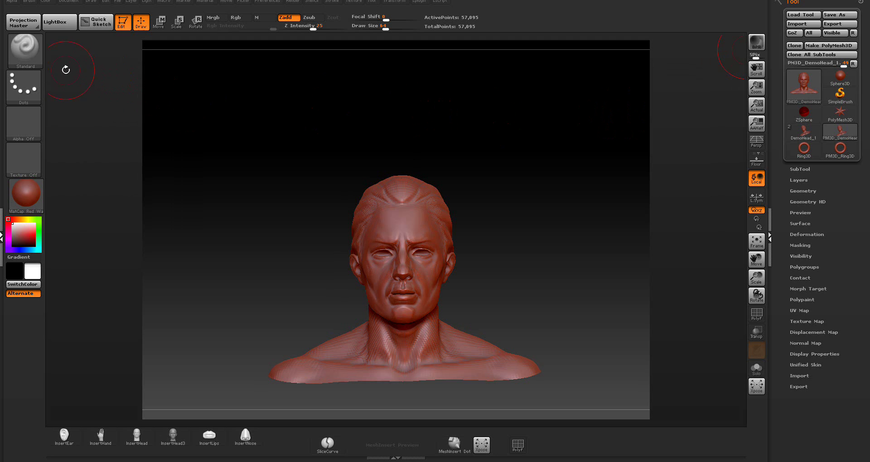
- Select the CurveLineTube brush from the Brush picker
left_click(33, 55)
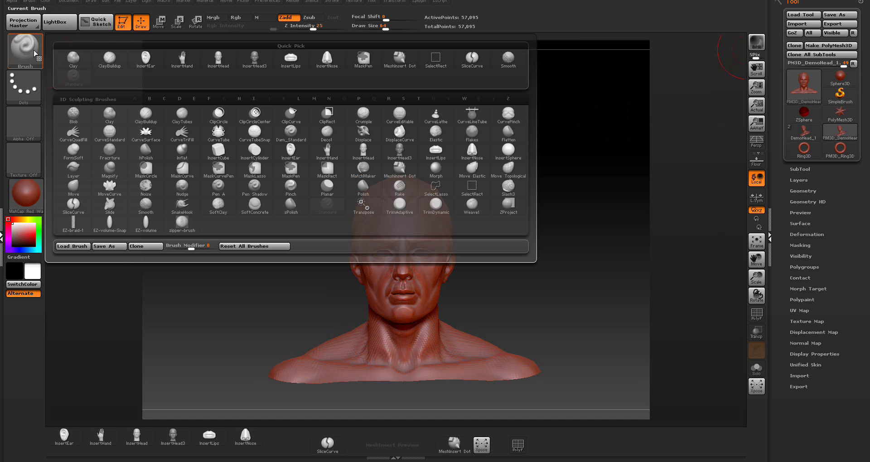
mouse_move(475, 118)
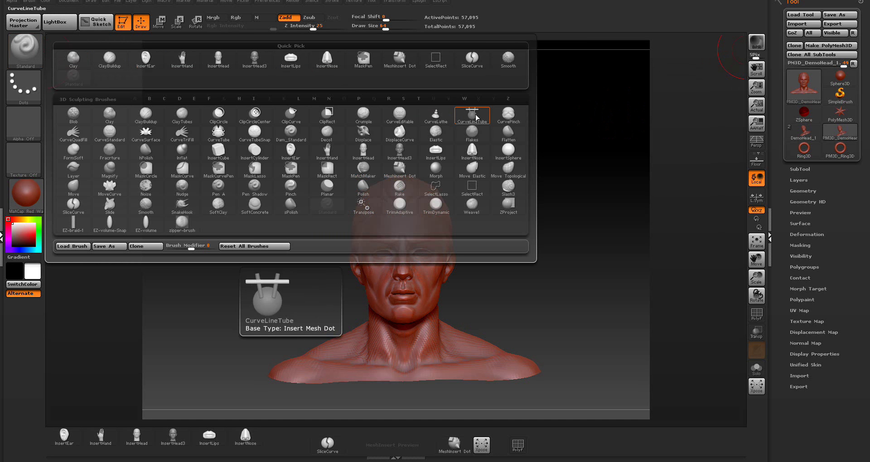
left_click(472, 116)
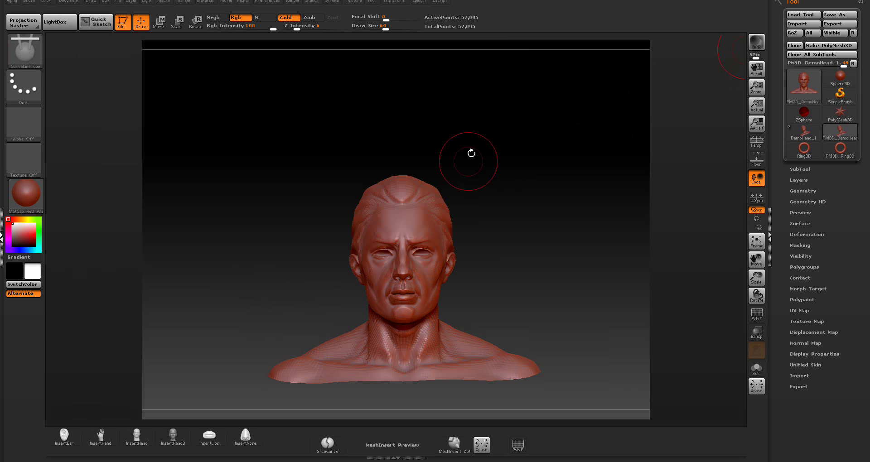
- Draw two tubes jutting out from the forehead's right and left sides
left_click_drag(435, 225, 518, 230)
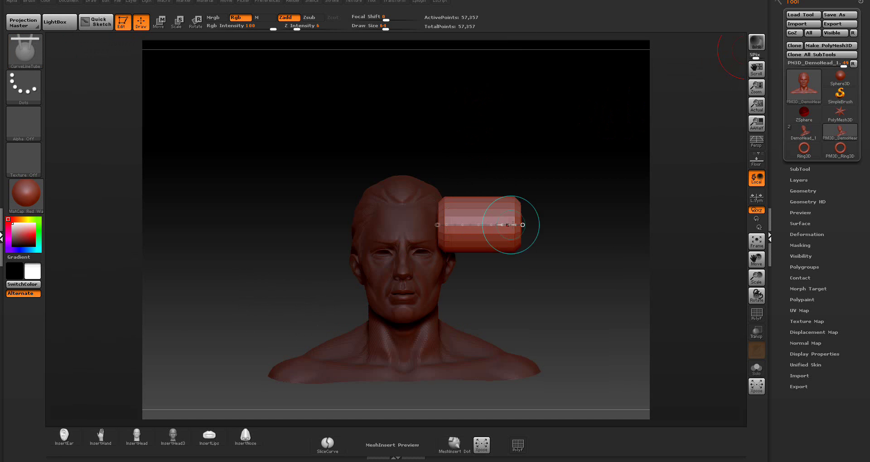
left_click_drag(368, 229, 279, 227)
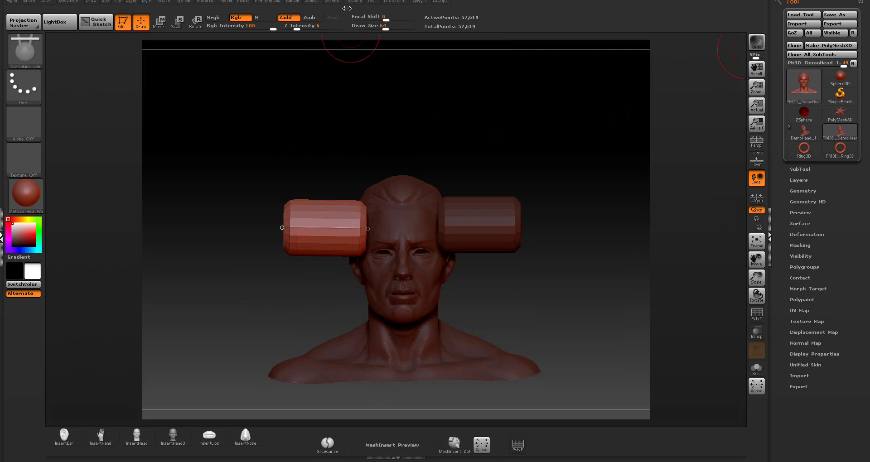
left_click(333, 2)
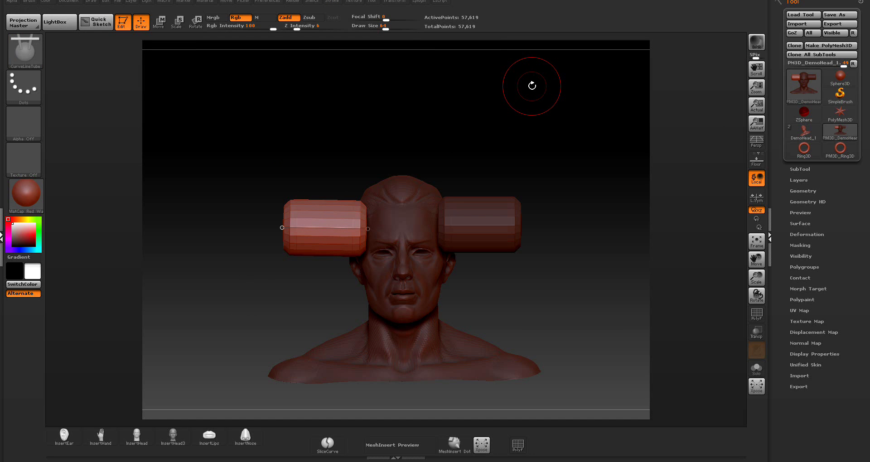
- Dock the Brush palette in the left tray
left_click(2, 235)
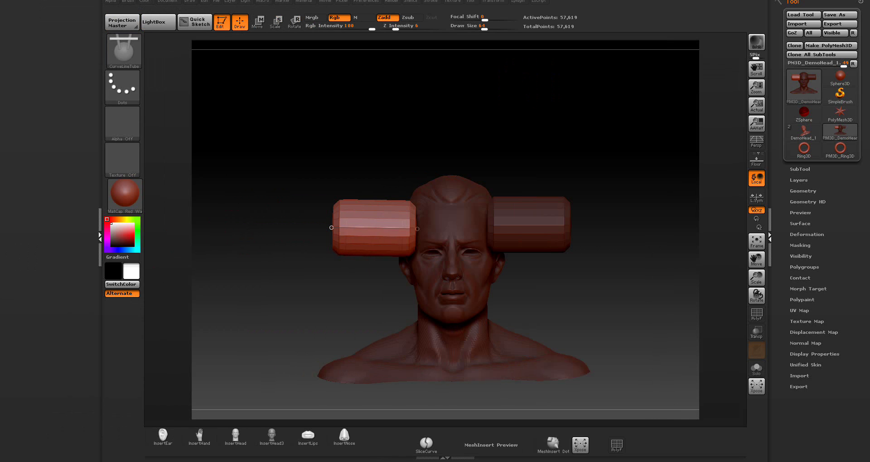
left_click(128, 1)
mouse_move(127, 12)
left_mouse_down()
mouse_move(41, 35)
mouse_move(5, 32)
left_mouse_up()
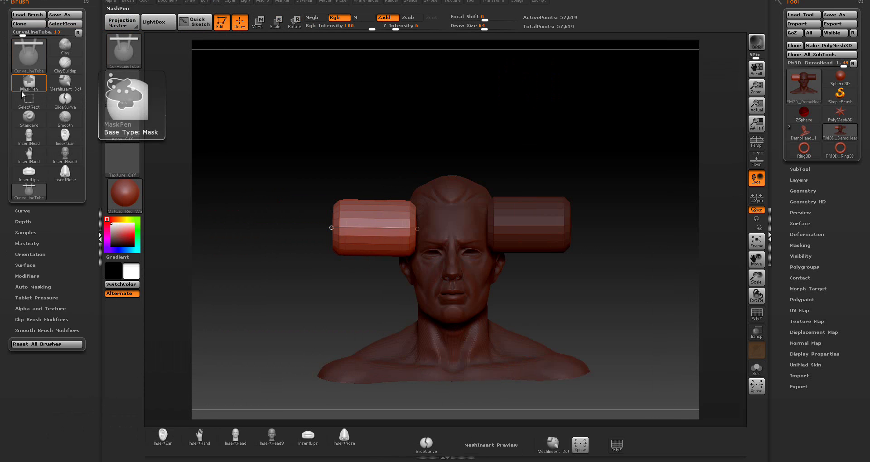
- Under Brush Modifiers, set the MeshInsert Preview mesh to Ring3D
left_click(30, 276)
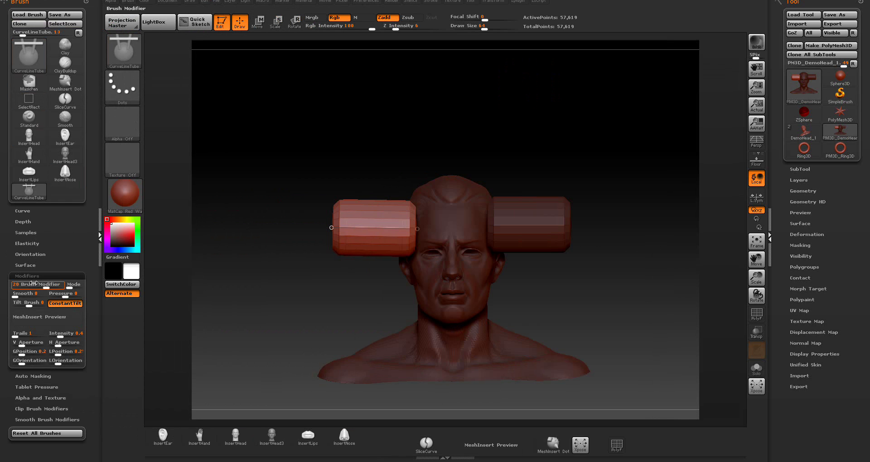
left_click(39, 320)
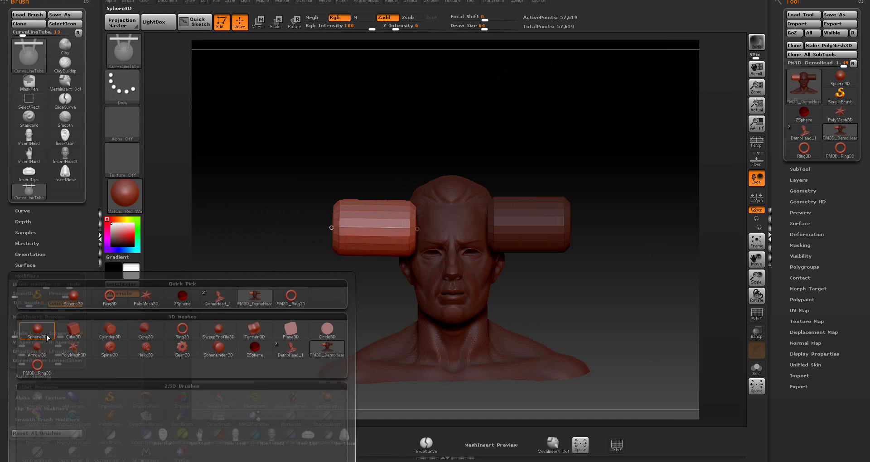
mouse_move(64, 333)
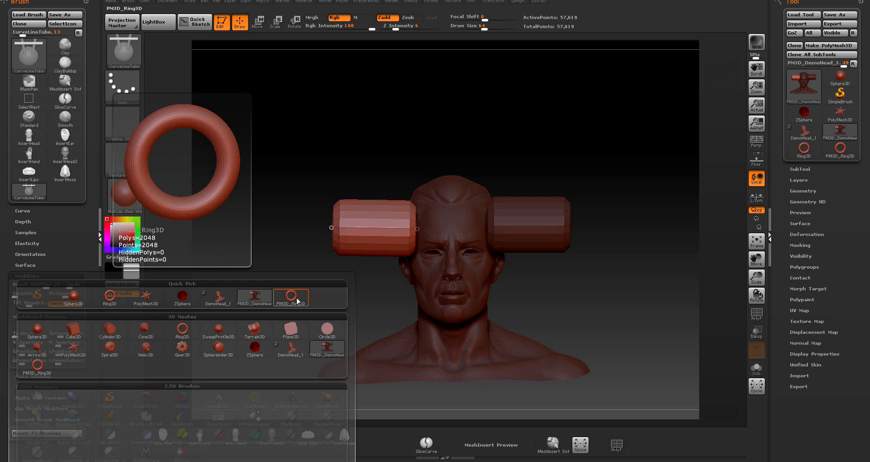
left_click(190, 334)
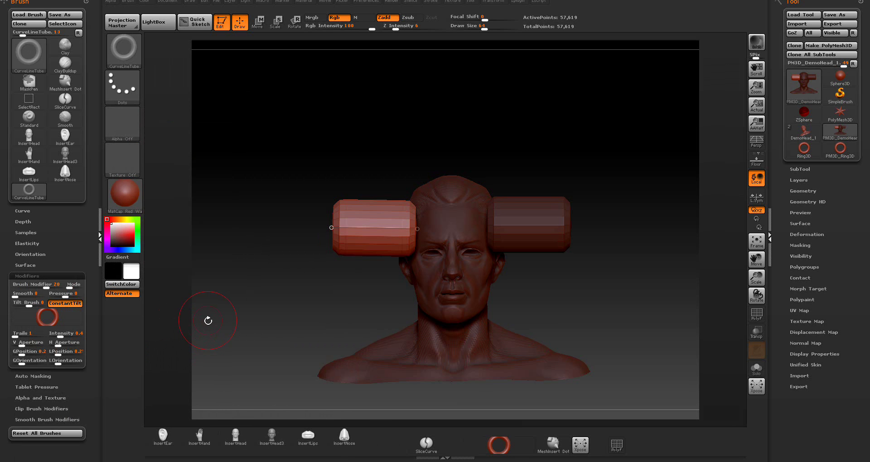
- Undo the tubes, draw two test tubes from the forehead, and undo those too
key("ctrl+z")
key("ctrl+z")
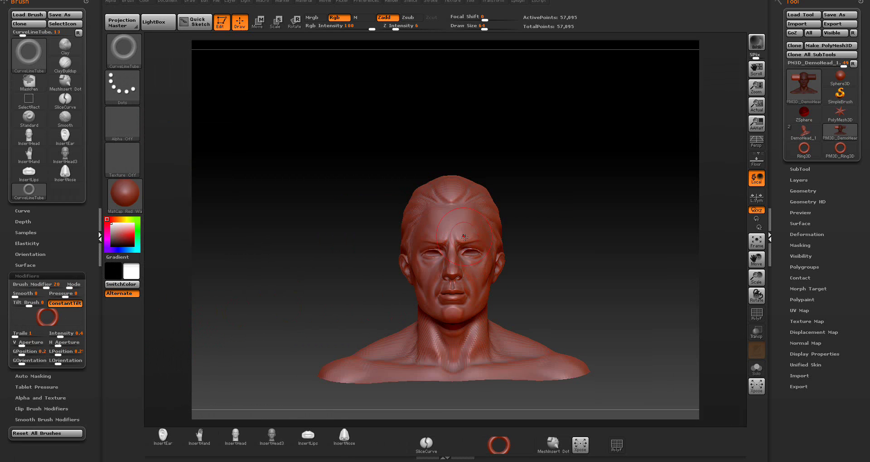
left_click_drag(478, 231, 569, 206)
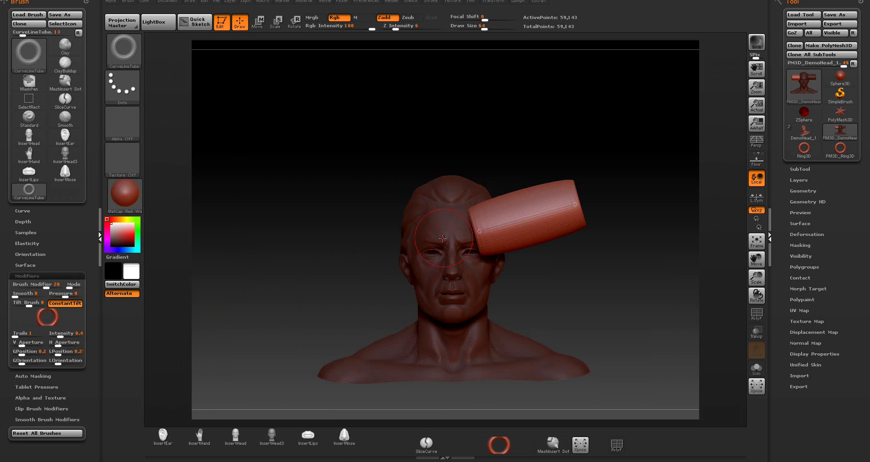
left_click_drag(441, 233, 370, 192)
key("ctrl+z")
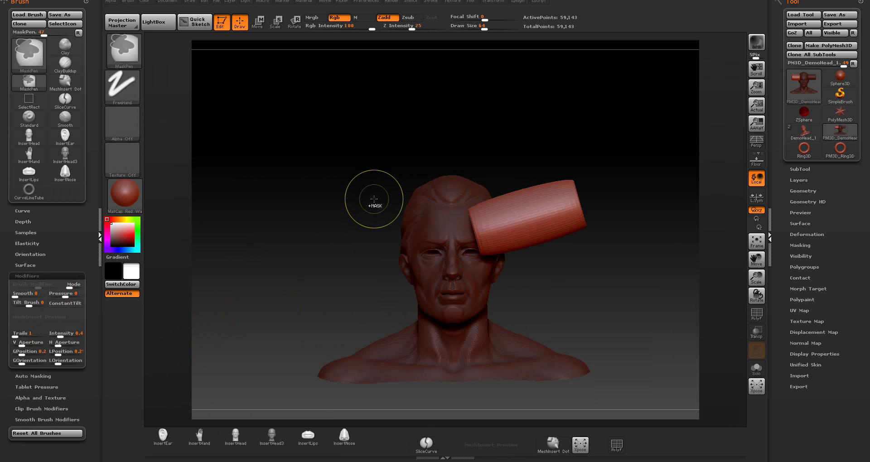
key("ctrl+z")
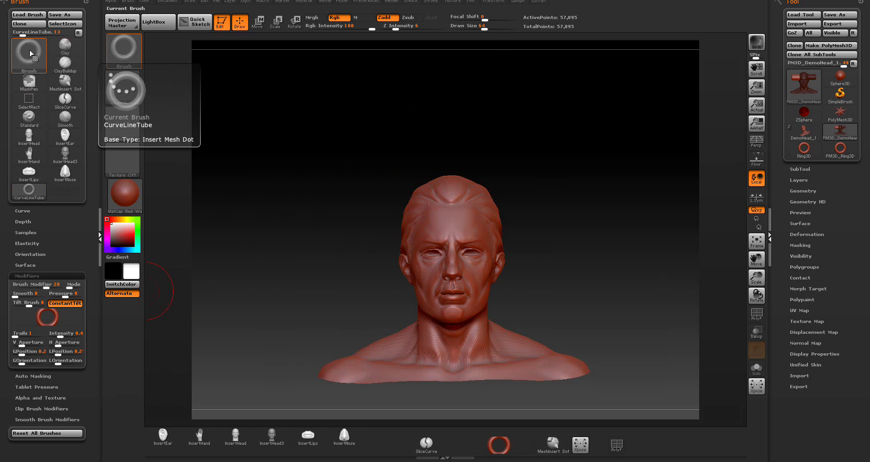
left_click(29, 55)
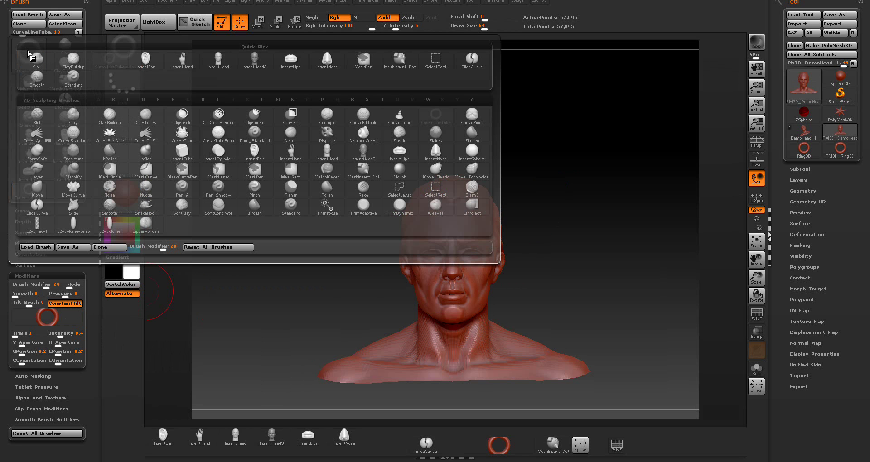
- With the EZ-braid-1 brush, draw one braid rising vertically from the forehead past the crown
left_click(36, 224)
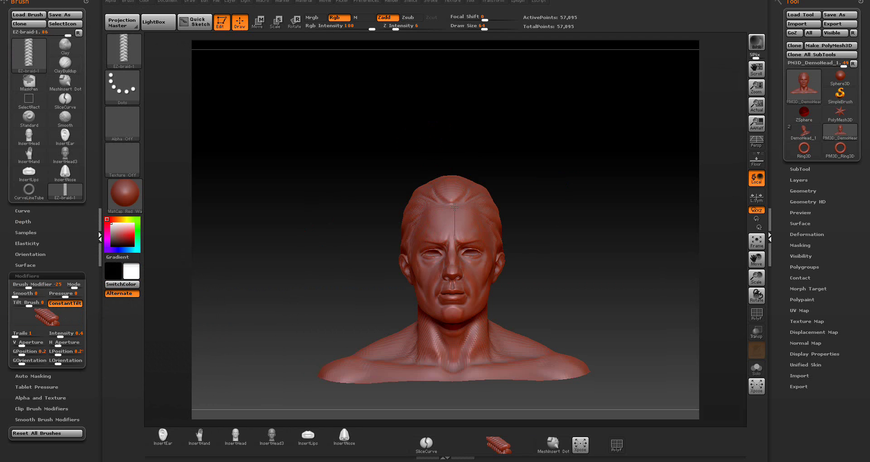
left_click_drag(454, 206, 454, 64)
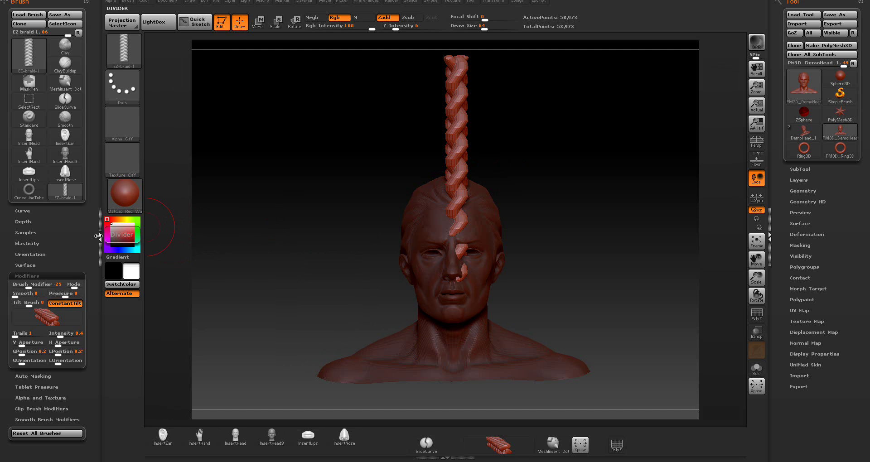
left_click(100, 236)
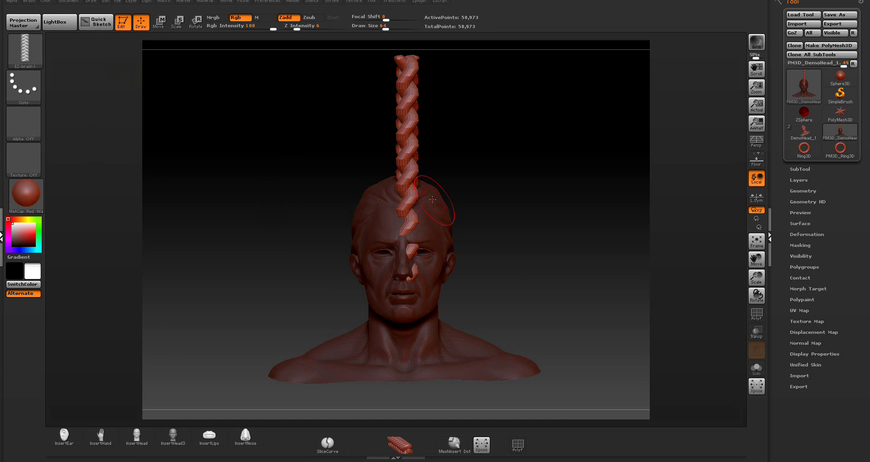
- Draw test braids to the right, left, upper-left and upper-right, then undo them all
left_click_drag(441, 225, 572, 222)
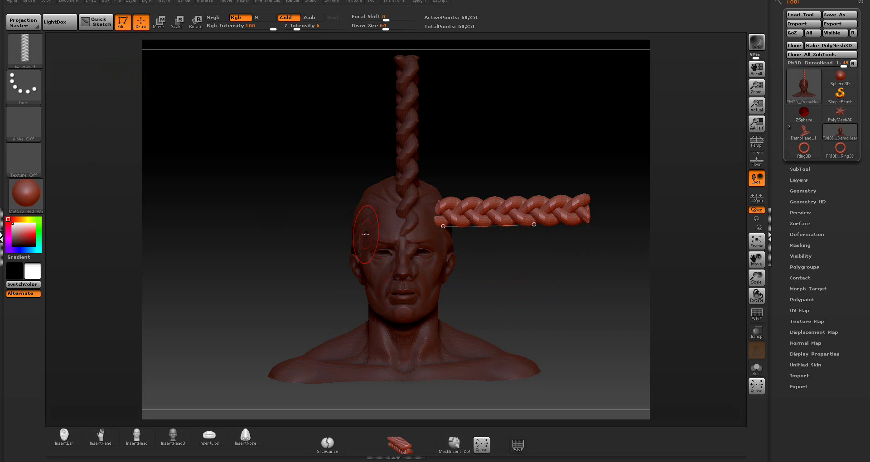
left_click_drag(365, 234, 225, 233)
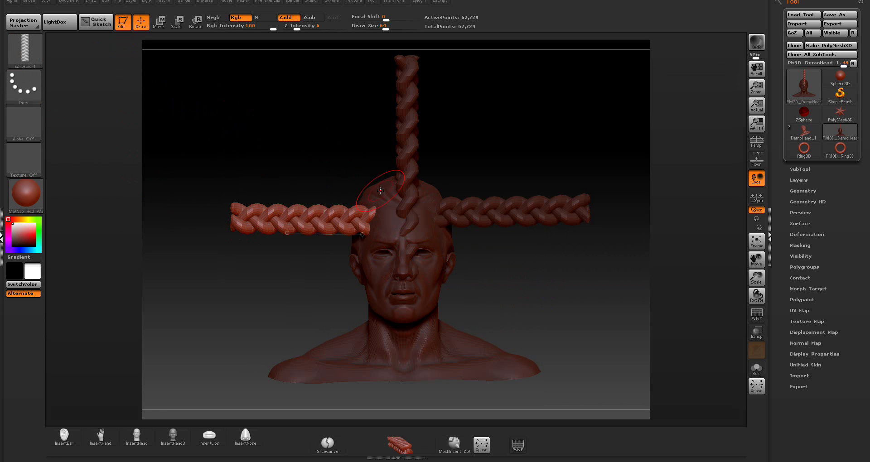
left_click_drag(380, 191, 270, 91)
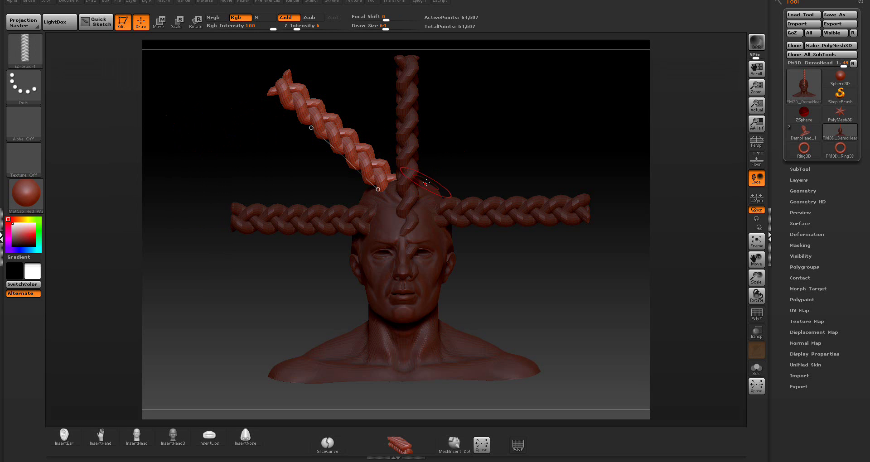
left_click_drag(427, 193, 550, 74)
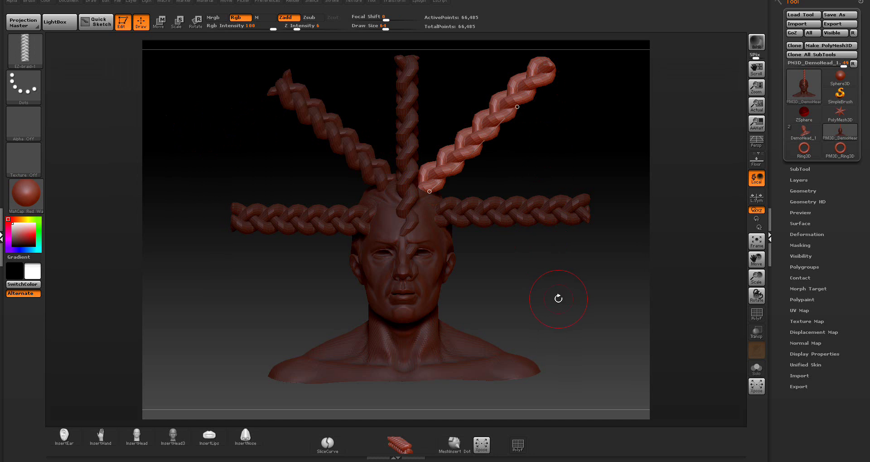
key("ctrl+z")
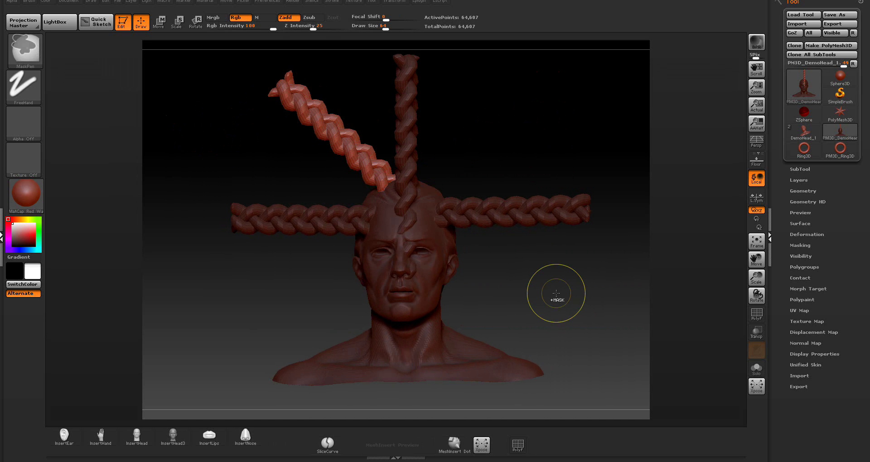
key("ctrl+z")
key("ctrl+z")
key("ctrl+z")
key("ctrl+z")
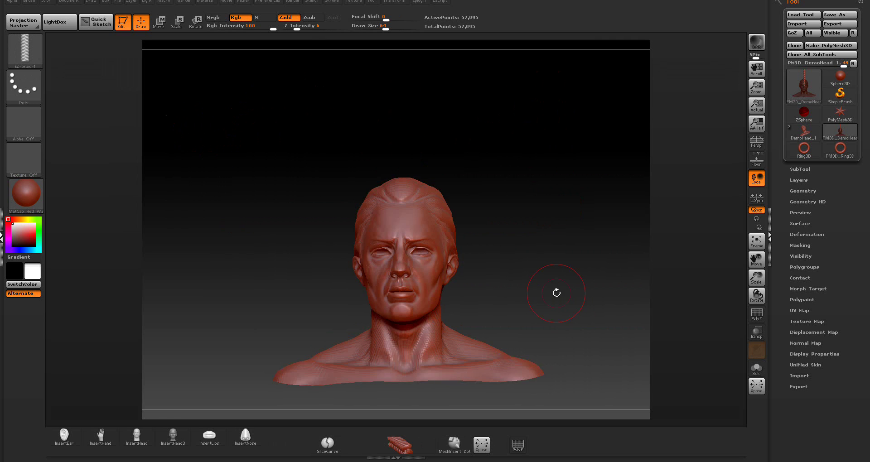
- Set the brush Draw Size to 19
left_click_drag(546, 277, 530, 258)
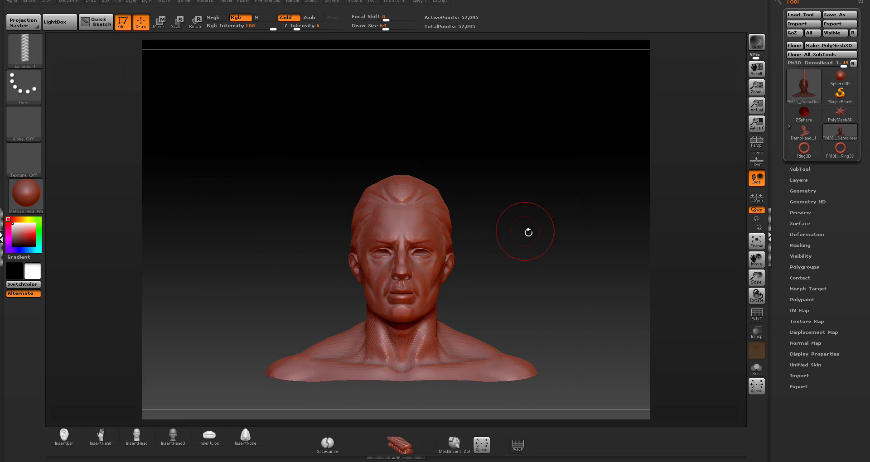
key("space")
left_click_drag(511, 203, 501, 202)
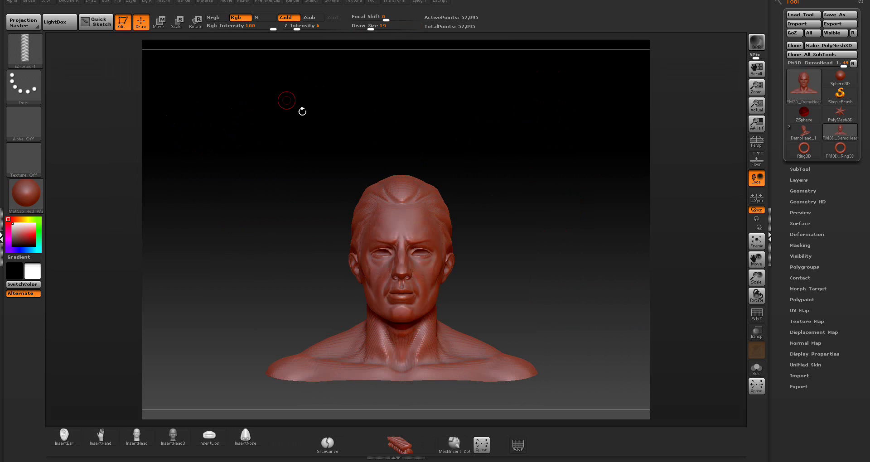
- Activate X-axis symmetry in Transform and zoom in on the head
left_click(393, 5)
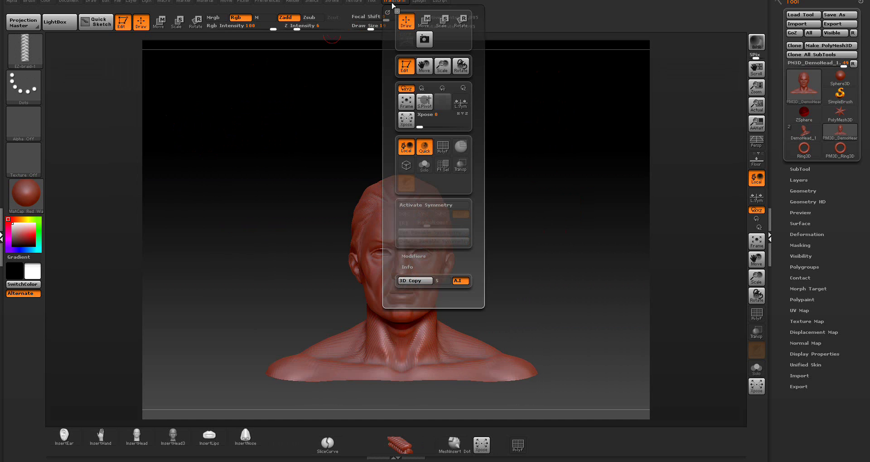
left_click(410, 205)
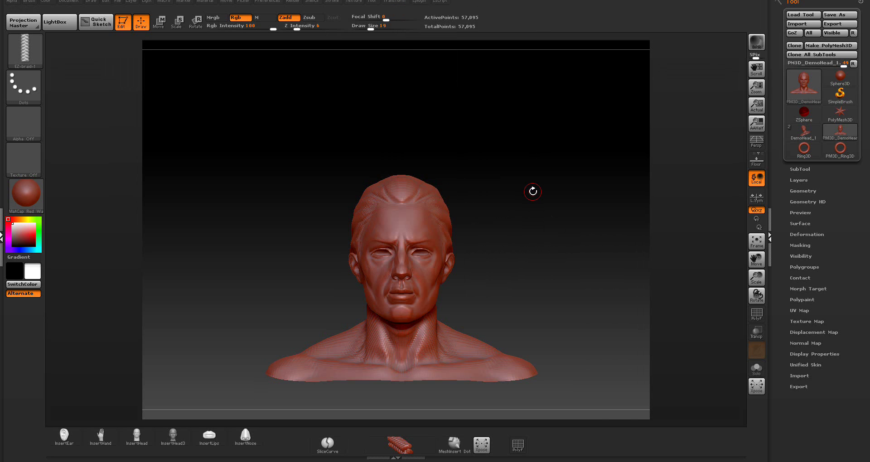
scroll(485, 227, "up", 3)
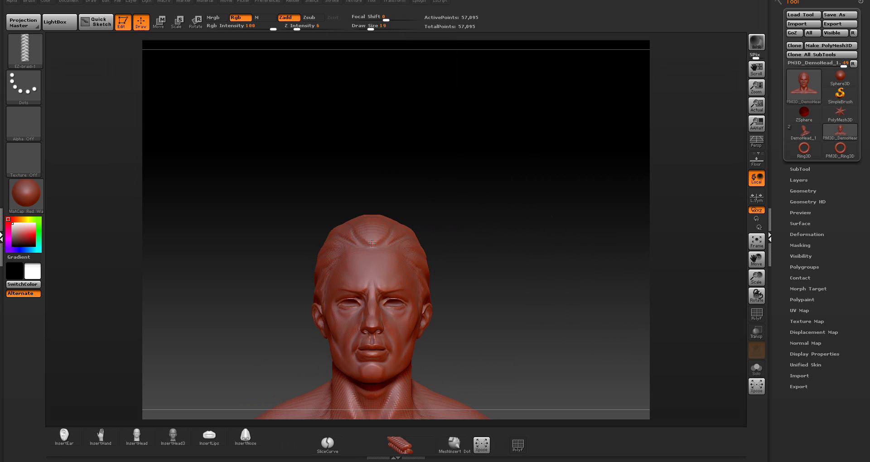
- Draw several mirrored upright braids rising from the scalp and crown
left_click_drag(368, 202, 371, 75)
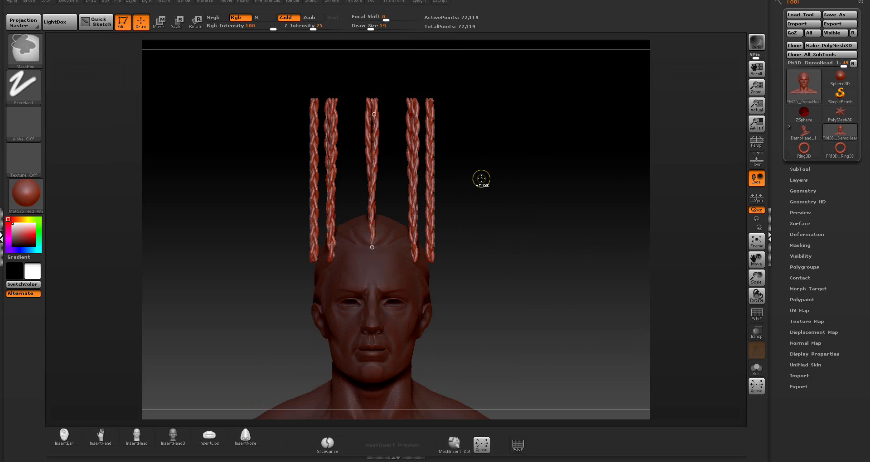
left_click(393, 232)
left_click_drag(392, 232, 390, 69)
left_click_drag(512, 219, 486, 219)
key("ctrl")
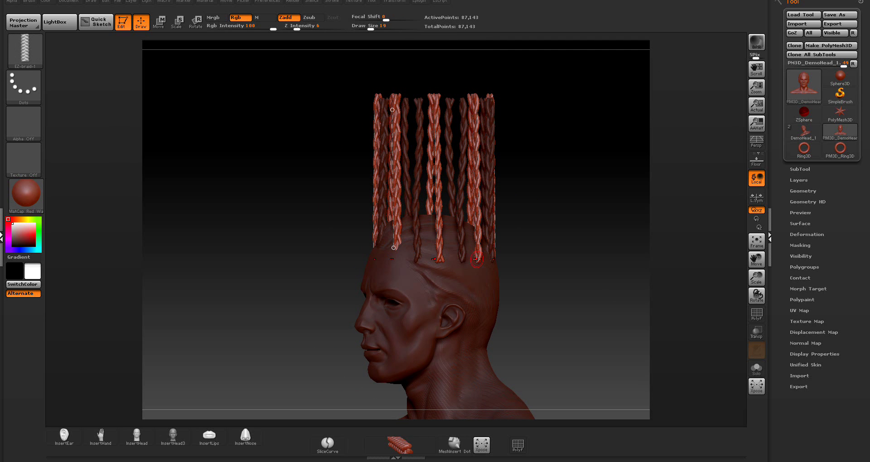
left_click_drag(454, 212, 447, 68)
mouse_move(520, 237)
left_mouse_down()
mouse_move(557, 237)
mouse_move(524, 235)
mouse_move(519, 226)
mouse_move(518, 253)
mouse_move(501, 243)
mouse_move(501, 255)
left_mouse_up()
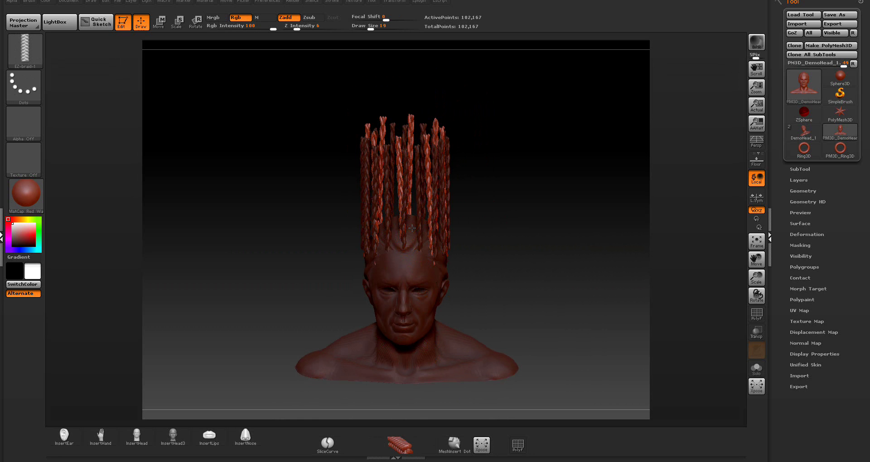
- Add braids arching outward and down from the crown, then make a PolyMesh3D tool
mouse_move(450, 84)
left_mouse_down()
mouse_move(533, 106)
mouse_move(566, 193)
mouse_move(563, 250)
left_mouse_up()
mouse_move(540, 304)
left_mouse_down()
mouse_move(517, 300)
mouse_move(544, 292)
left_mouse_up()
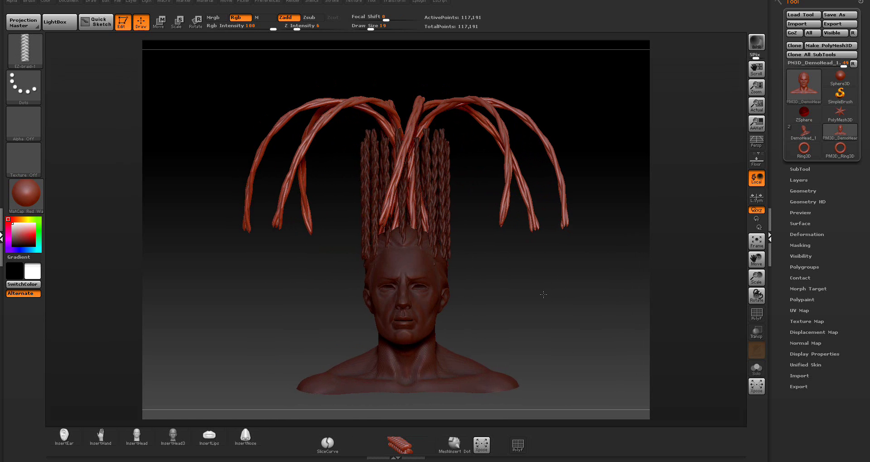
mouse_move(552, 303)
left_mouse_down()
mouse_move(521, 304)
mouse_move(543, 303)
left_mouse_up()
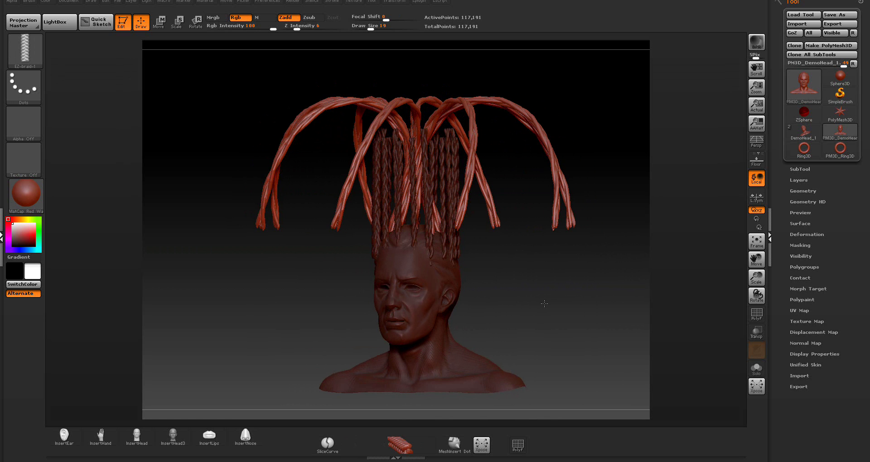
left_click(812, 47)
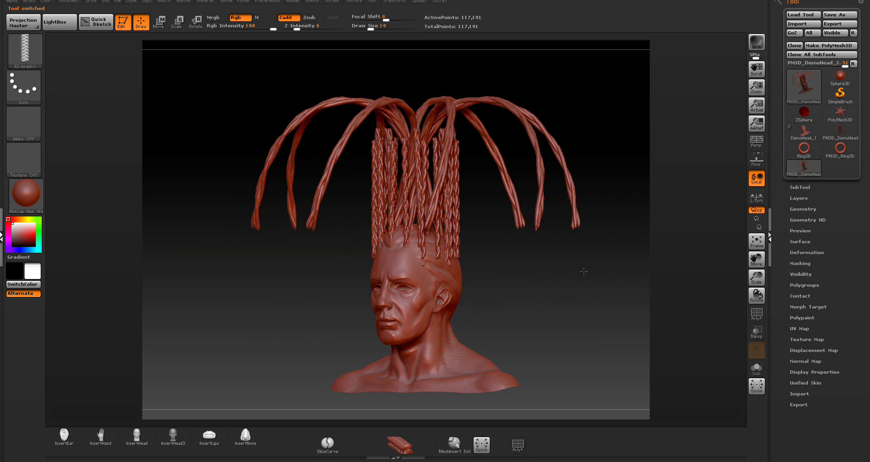